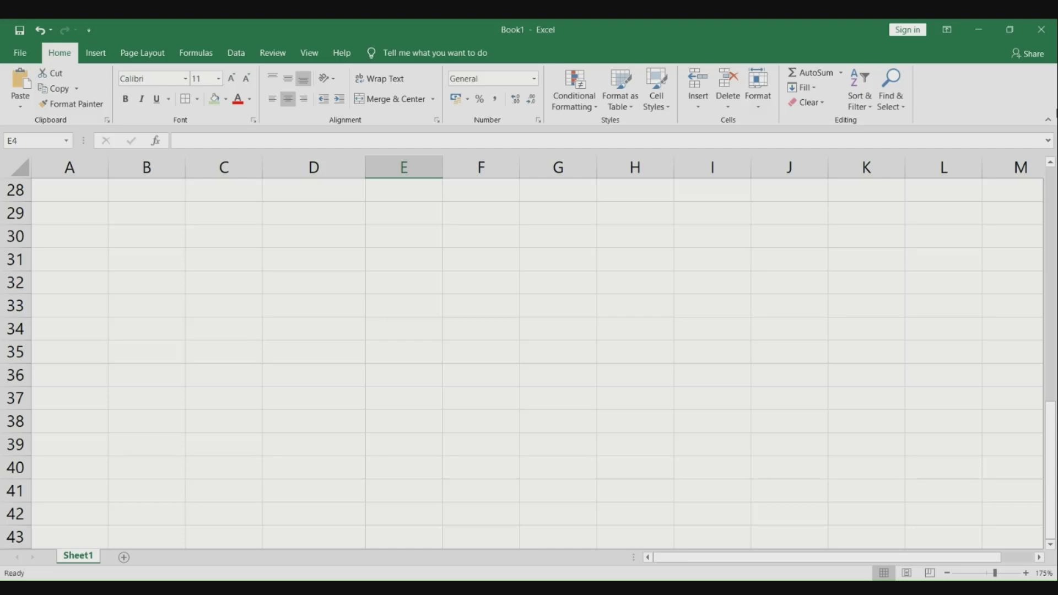
Examine the table's Name entries, their Date of Birth entries and the empty Age column in C3:E9.
scroll(464, 372, "up", 3)
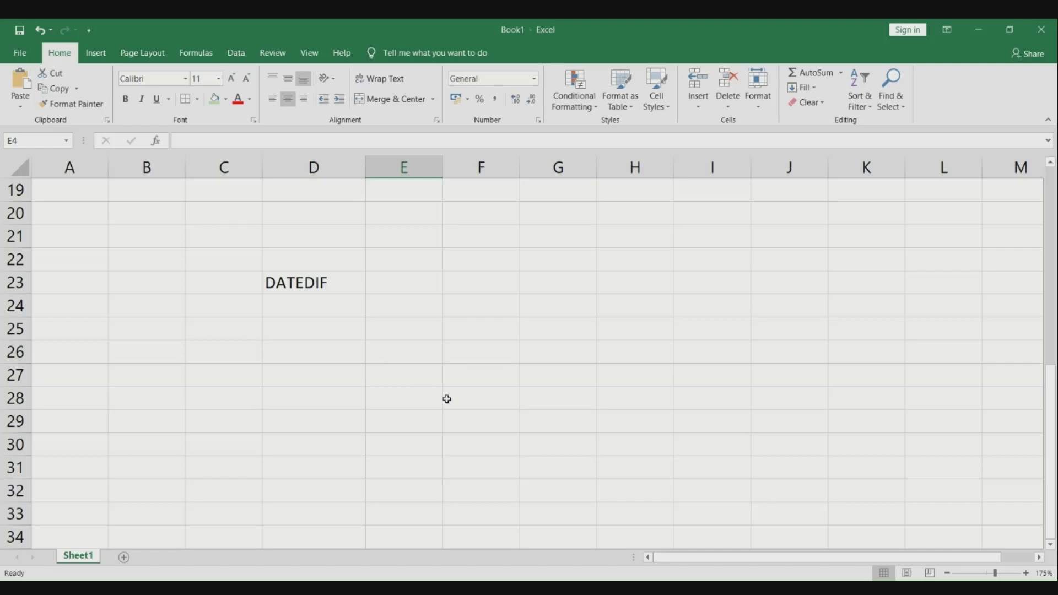
scroll(447, 399, "up", 6)
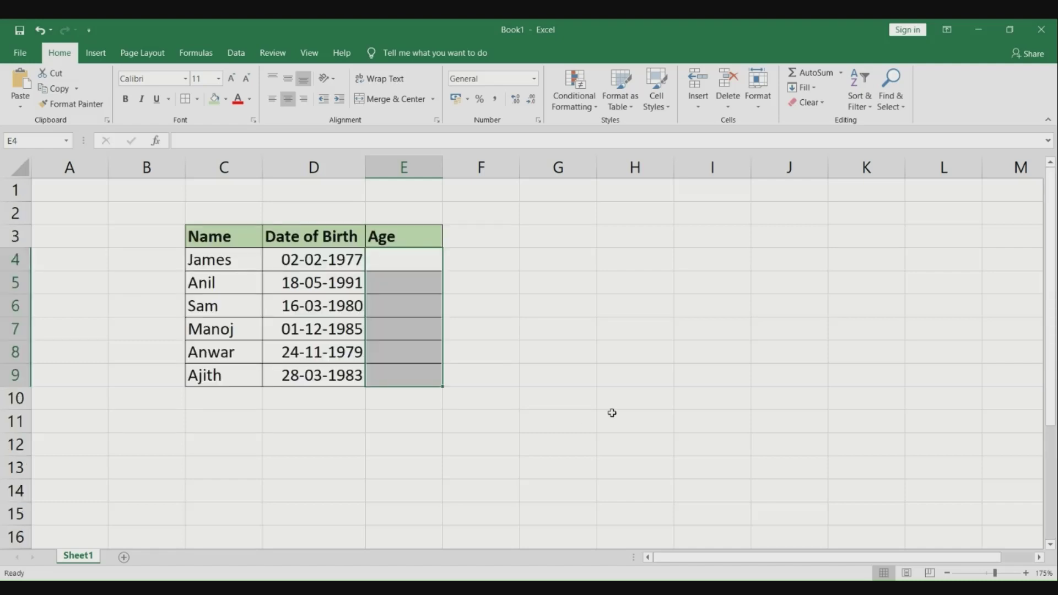
left_click(582, 329)
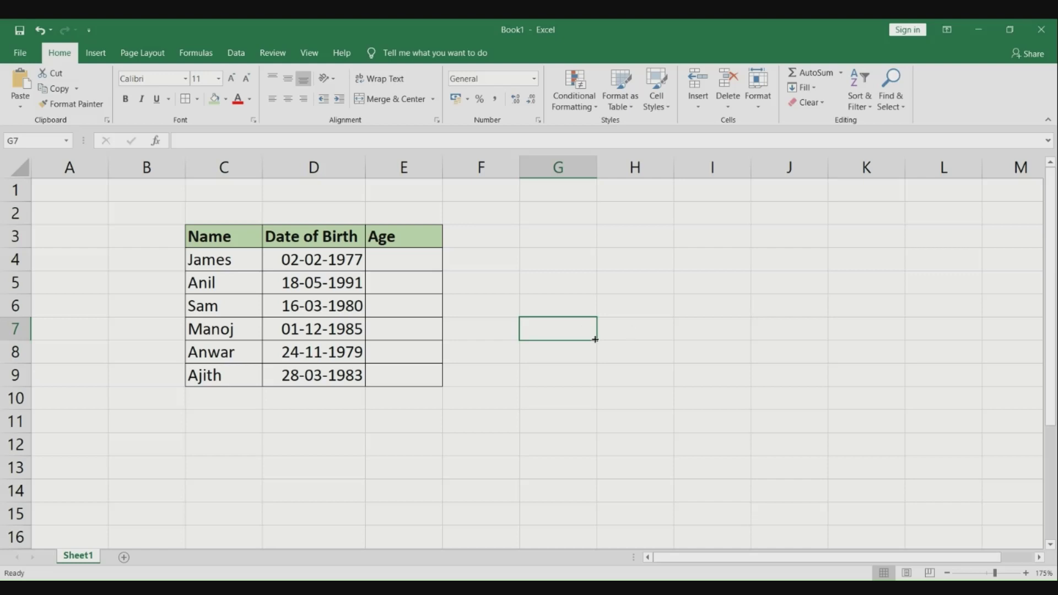
left_click(218, 256)
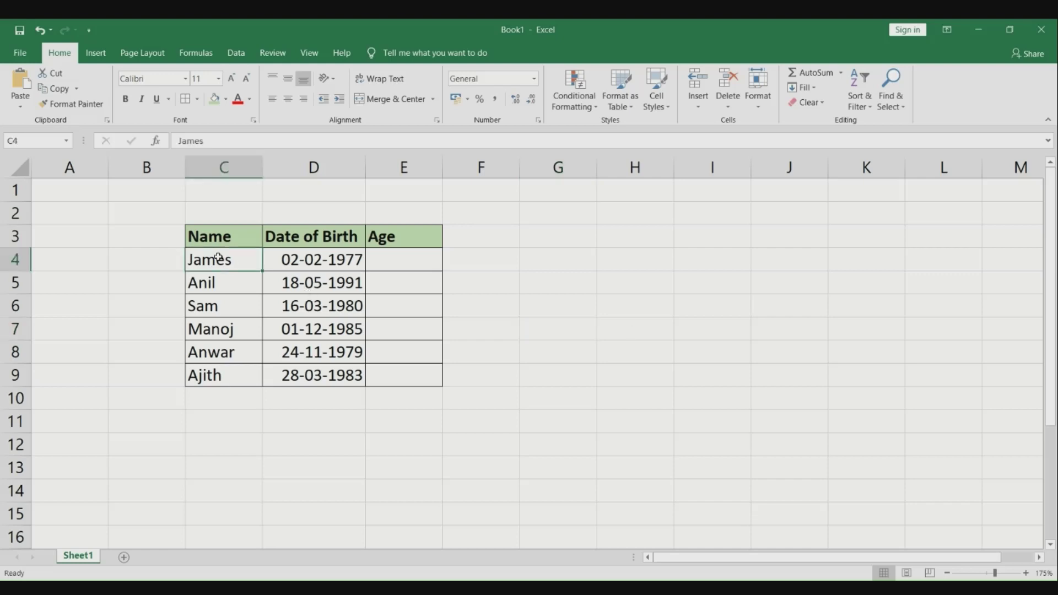
left_click(235, 293)
left_click(232, 306)
left_click(234, 331)
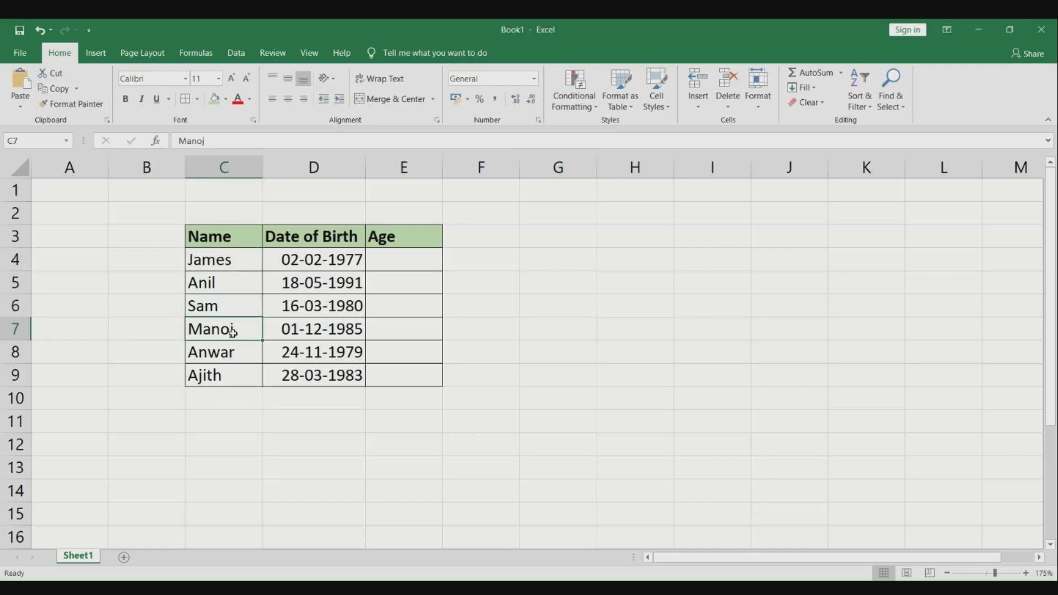
left_click(232, 353)
left_click(236, 379)
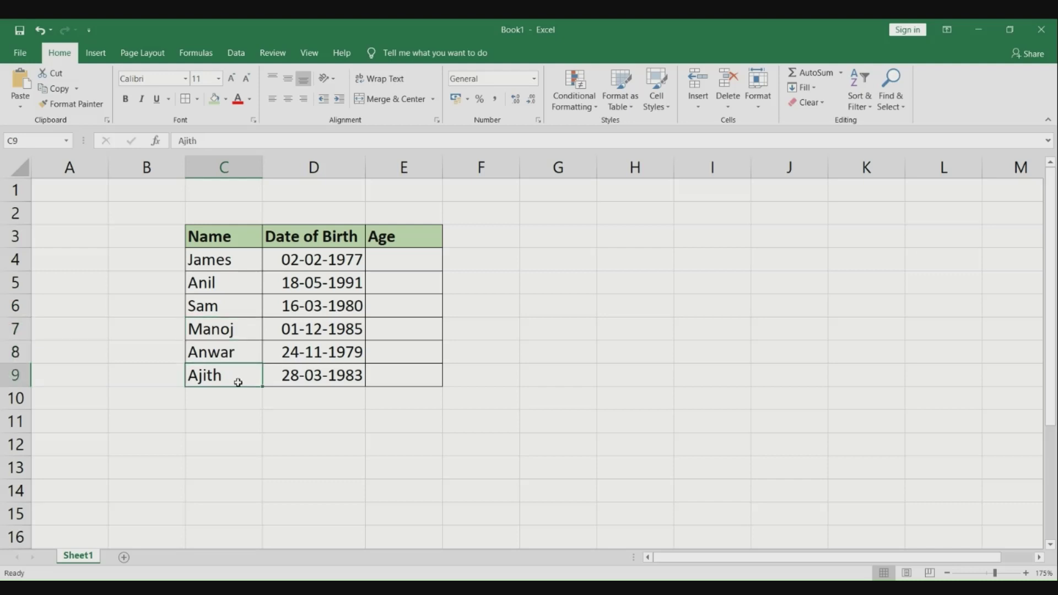
left_click(230, 264)
left_click_drag(230, 263, 233, 373)
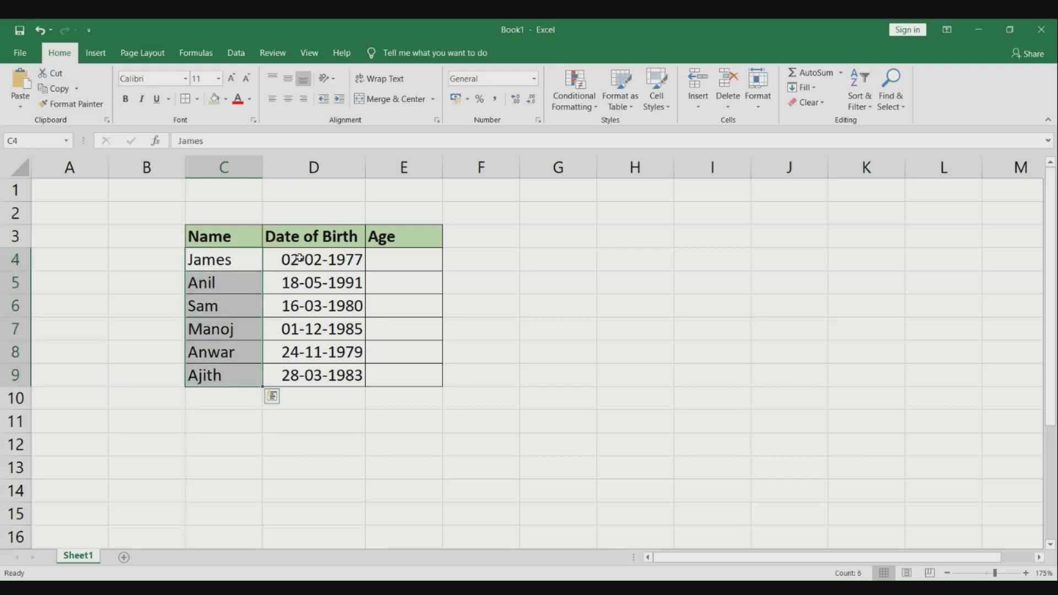
left_click_drag(297, 257, 307, 364)
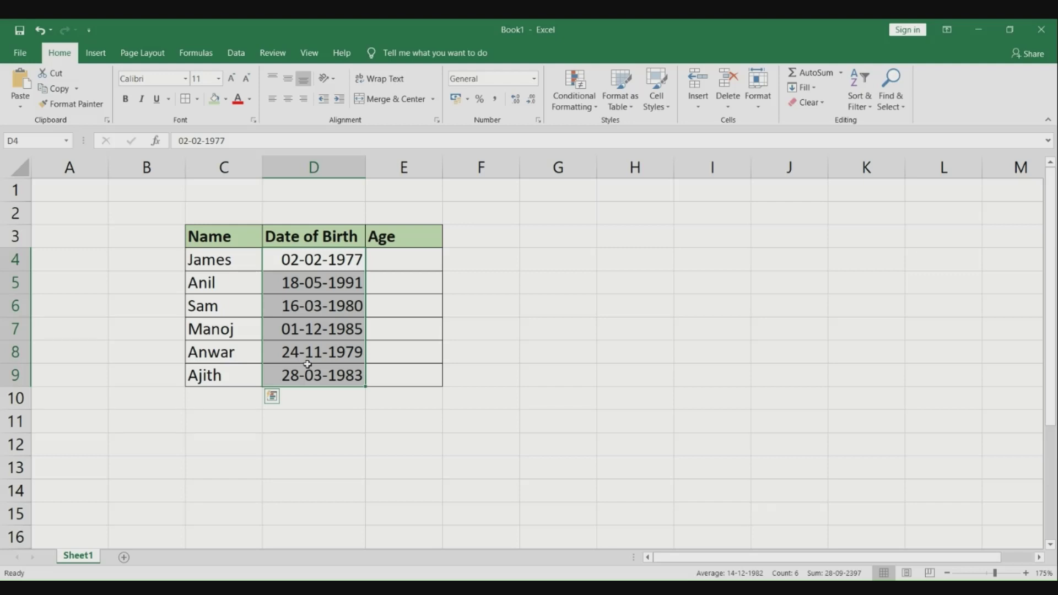
left_click(394, 235)
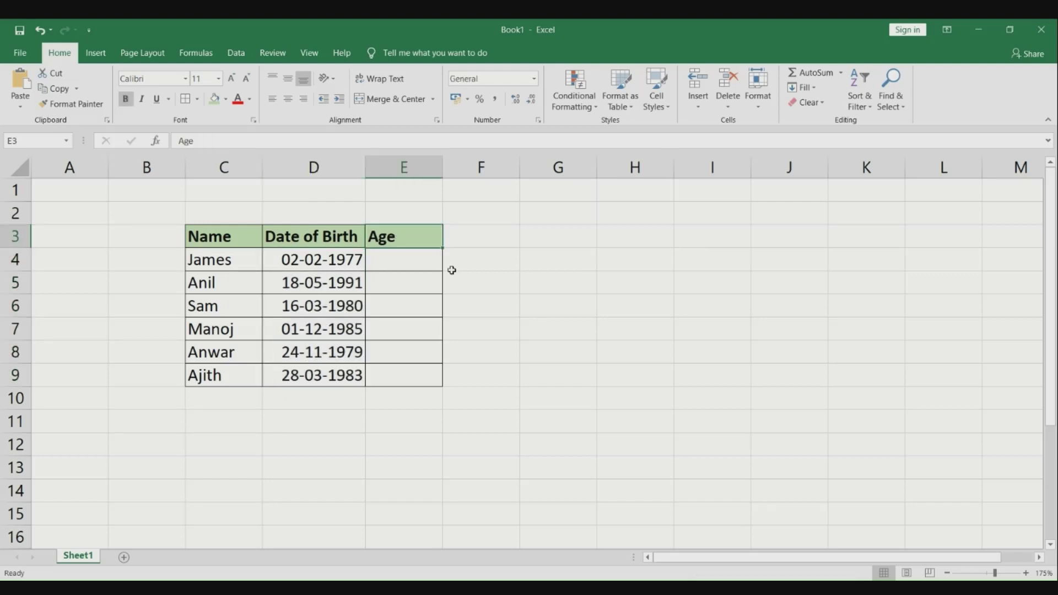
left_click(424, 261)
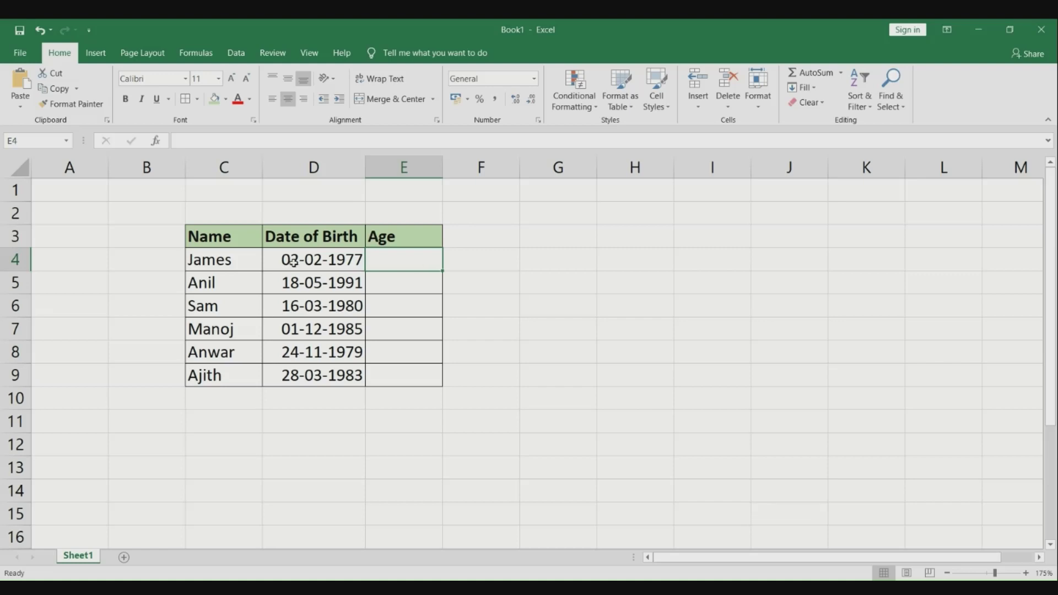
left_click(219, 263)
left_click(279, 274)
left_click(307, 265)
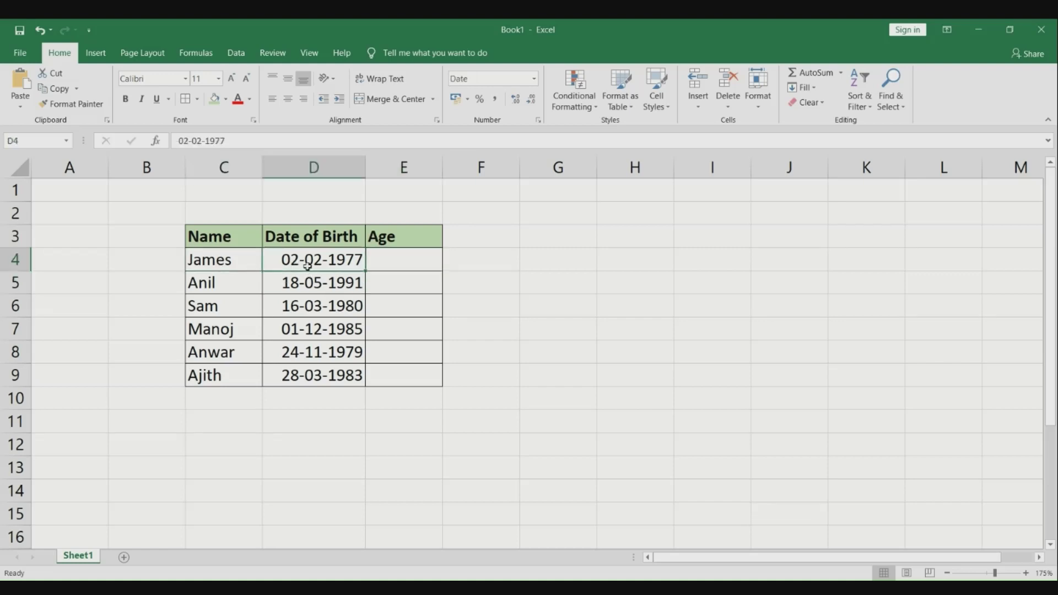
Enter =DATEDIF(D4,TODAY(),"Y") in cell E4 to calculate the first person's age in years.
left_click(388, 257)
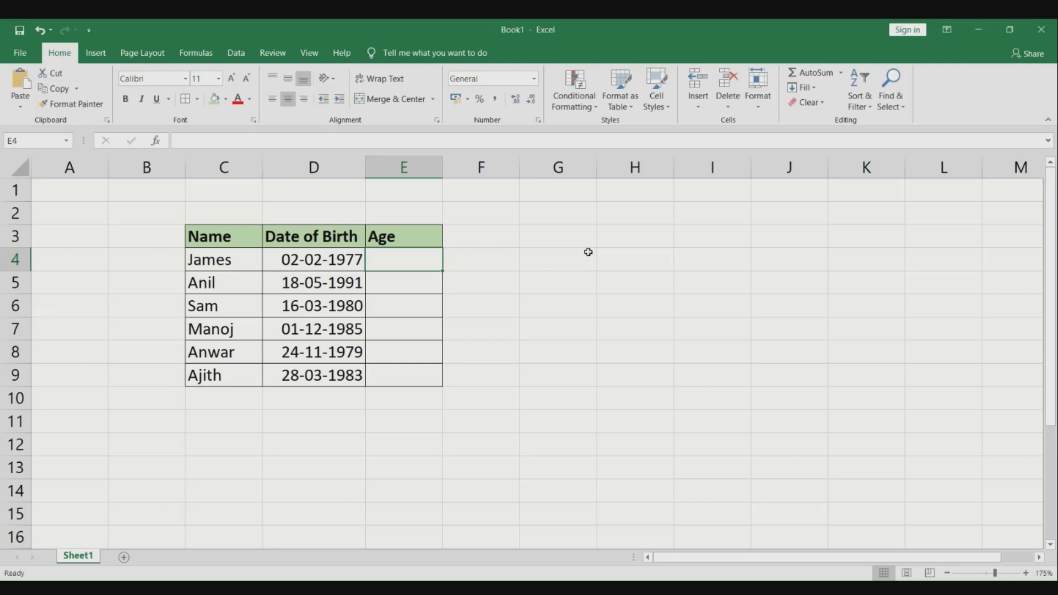
type("=")
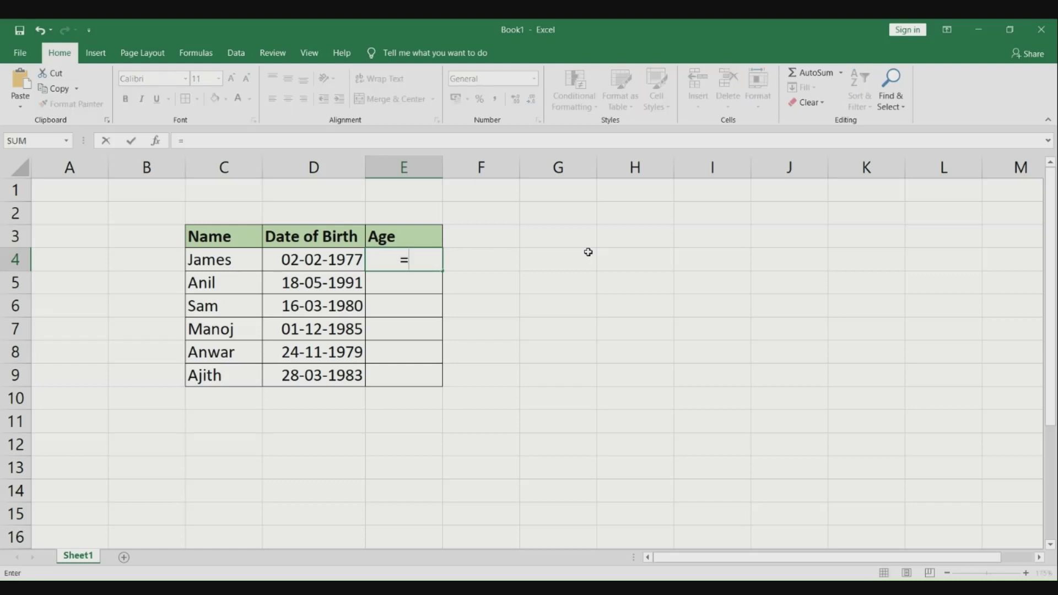
type("DATEDIF(")
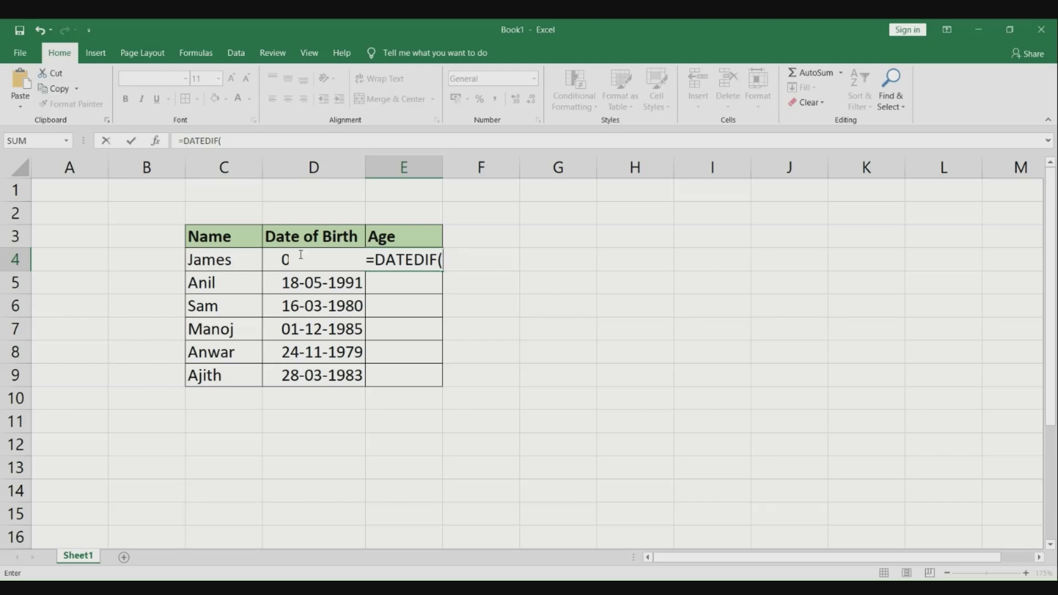
left_click(272, 256)
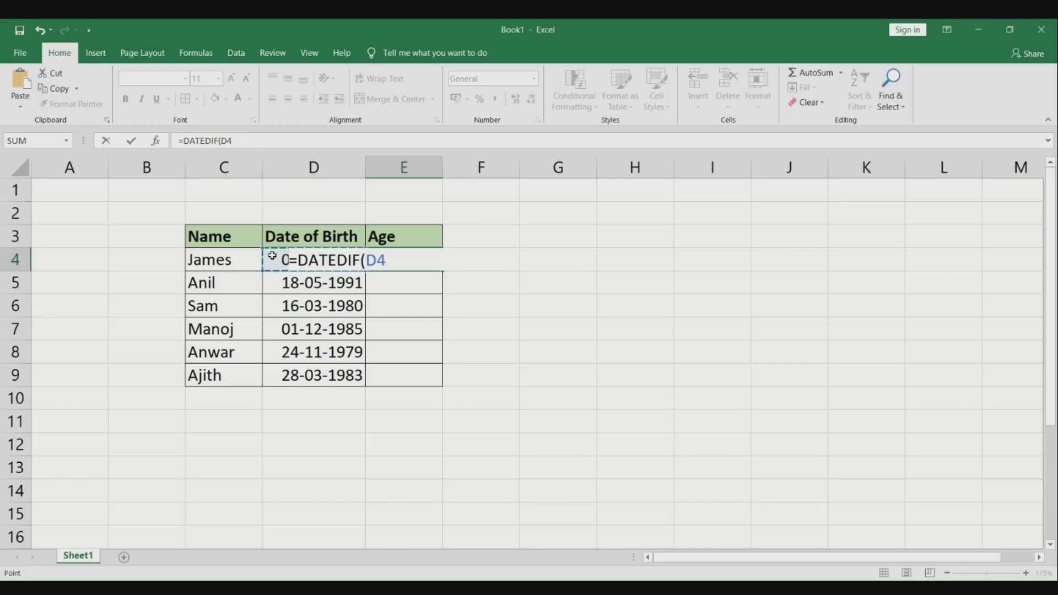
type(",")
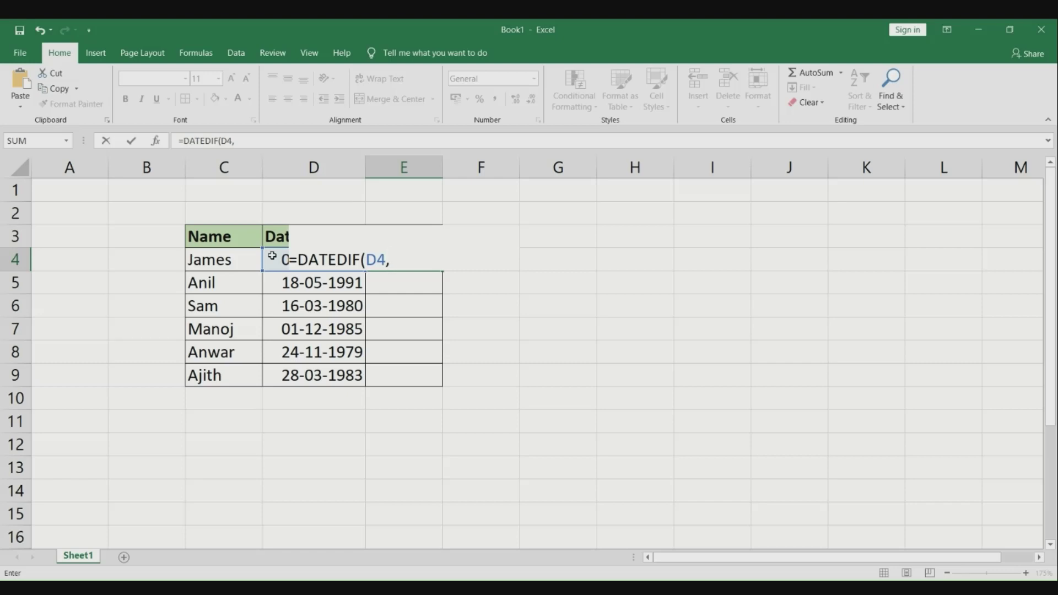
type("today(")
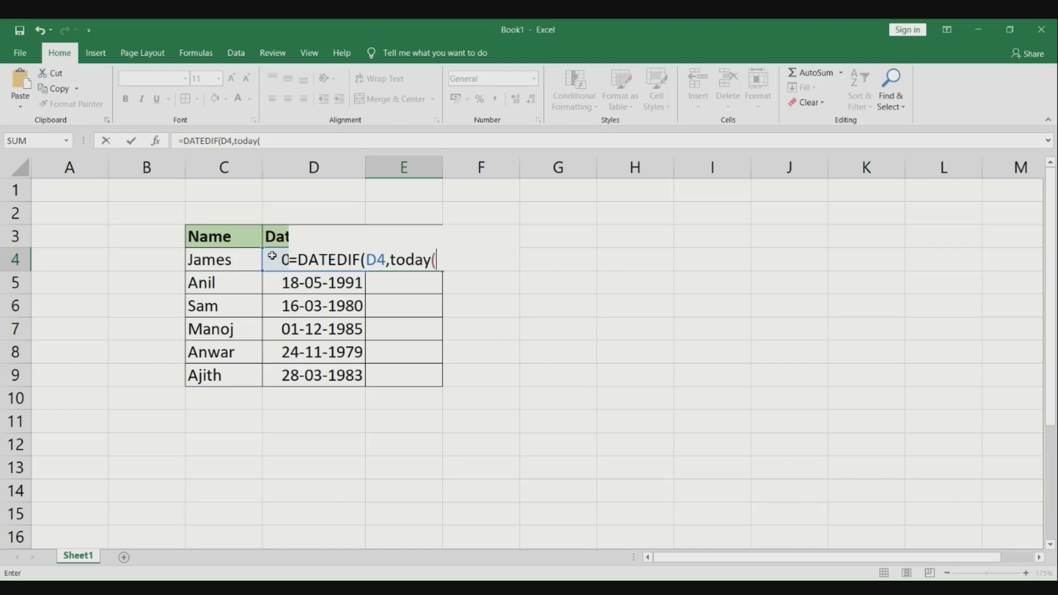
type("),")
type("\"Y\")")
key("ctrl+Return")
key("Return")
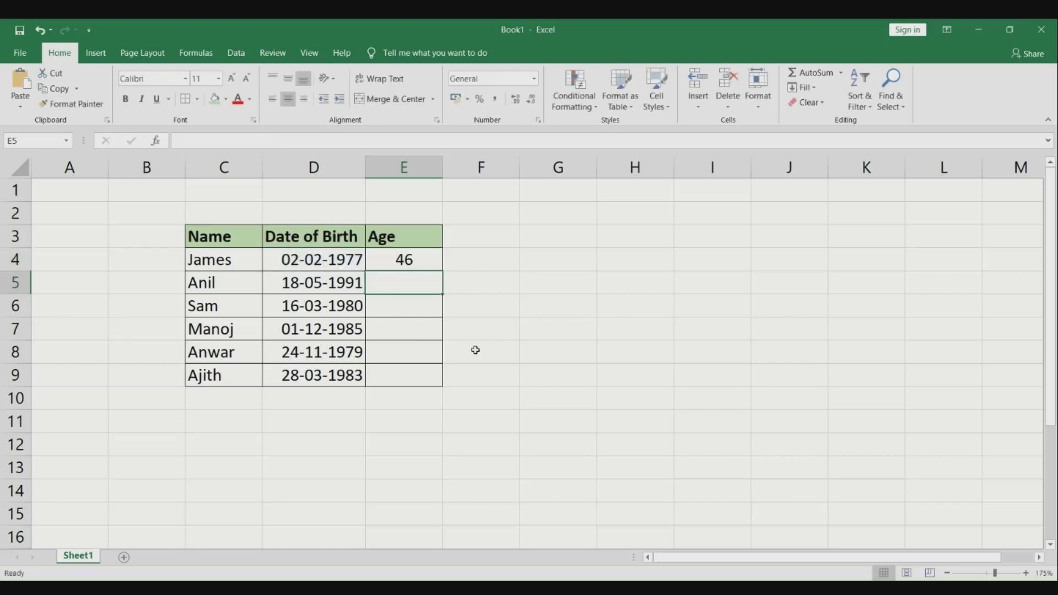
Fill the age formula from E4 down through E9 for the remaining people.
left_click(405, 263)
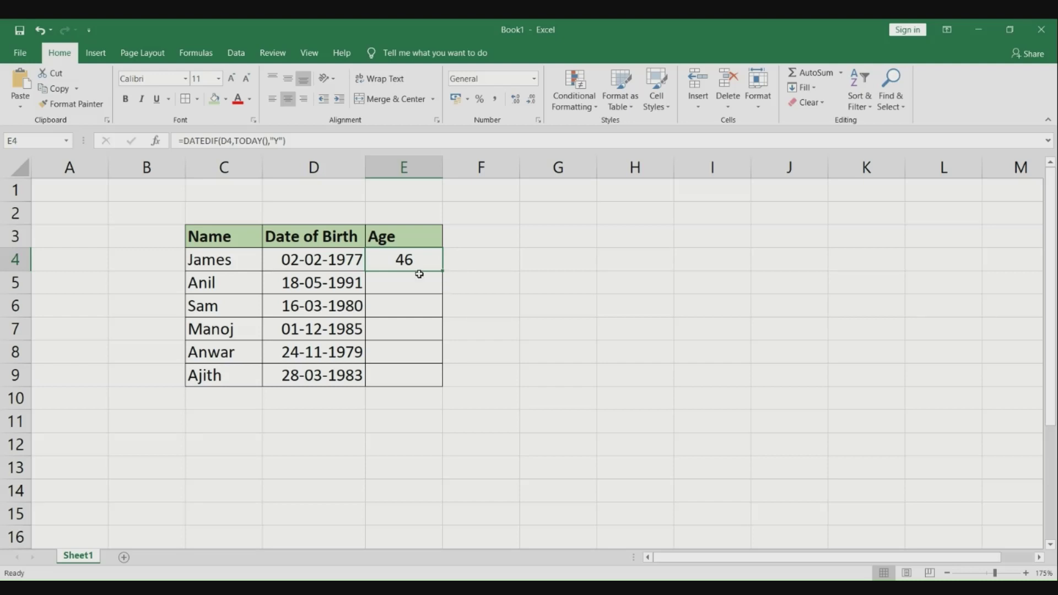
left_click_drag(215, 285, 218, 331)
left_click(405, 261)
left_click_drag(442, 270, 434, 382)
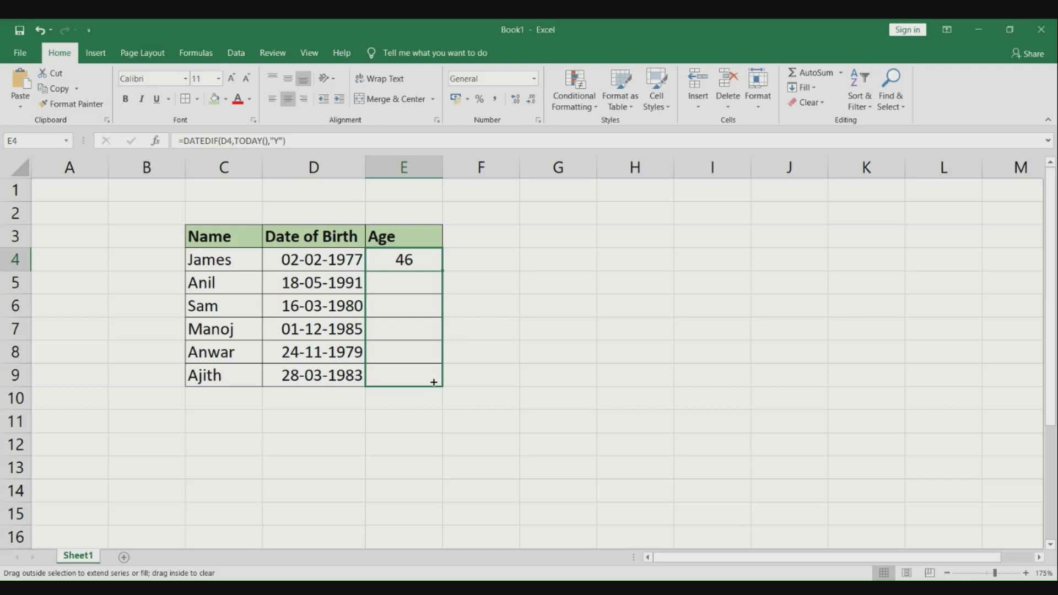
left_click_drag(434, 381, 441, 383)
left_click(560, 349)
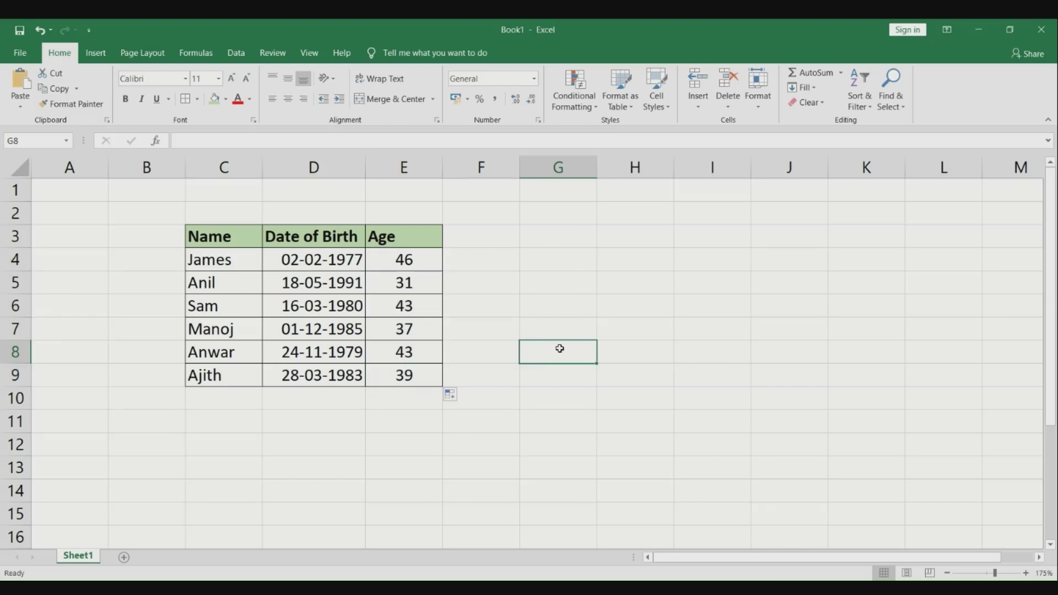